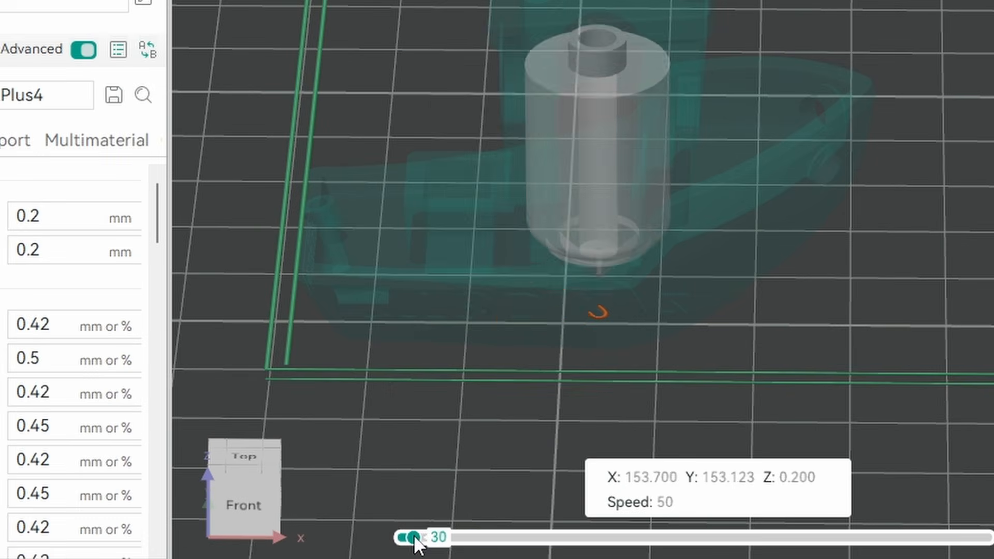
# - Step through the toolpath moves of the sliced boat model's layer in the preview
pyautogui.moveTo(415, 537); pyautogui.dragTo(959, 538)
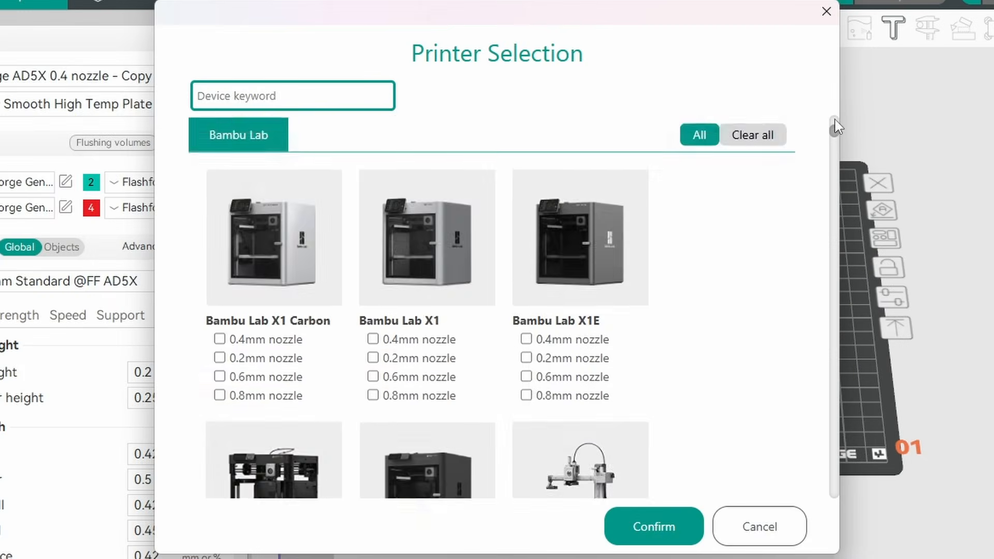
# - Browse the printer selection list from the Bambu Lab models down past the Creality models
pyautogui.scroll(-10, 835, 123)
pyautogui.scroll(-15, 835, 120)
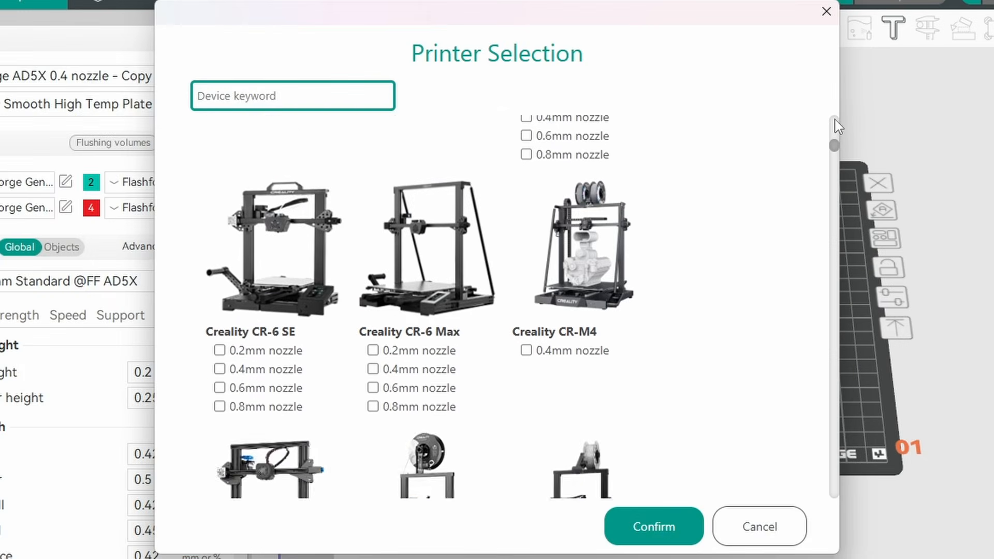
pyautogui.scroll(-15, 835, 119)
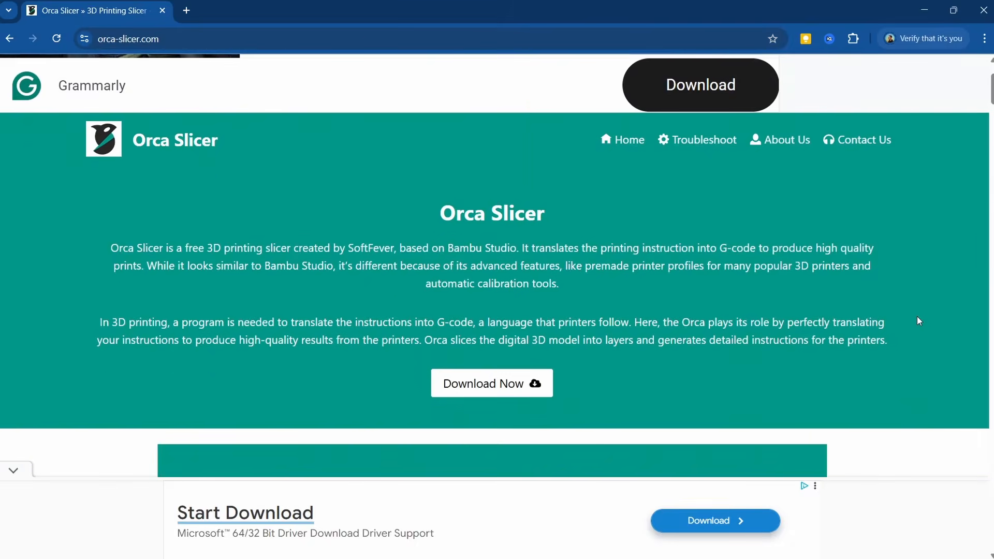
# - Download the Orca Slicer v2.3.0 installer for Windows from orca-slicer.com and save it in Downloads
pyautogui.scroll(-8, 917, 316)
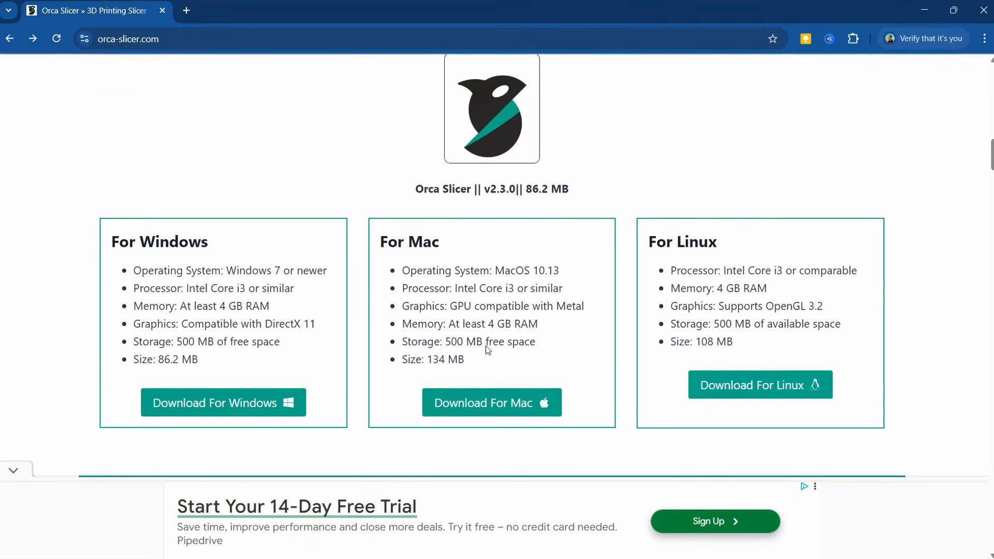
pyautogui.click(242, 403)
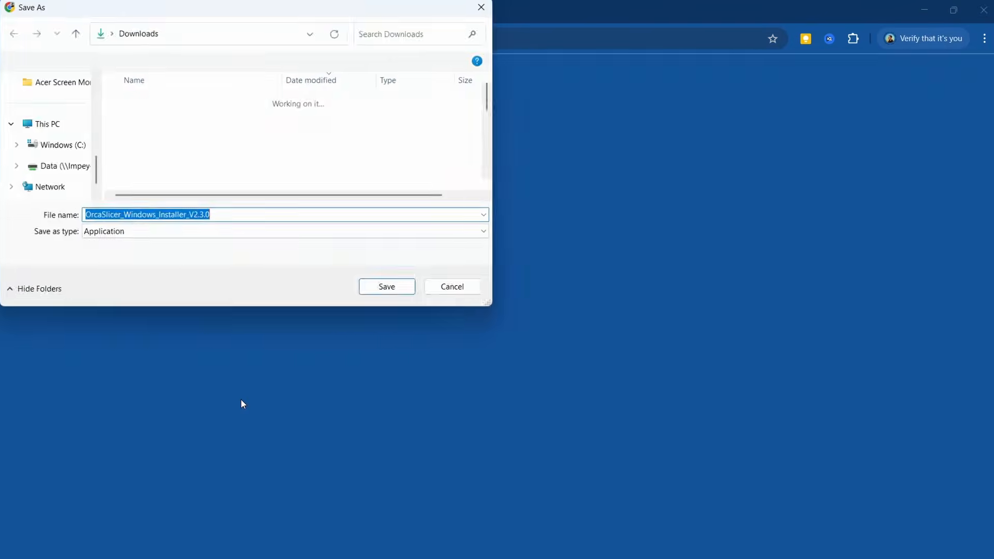
pyautogui.click(386, 288)
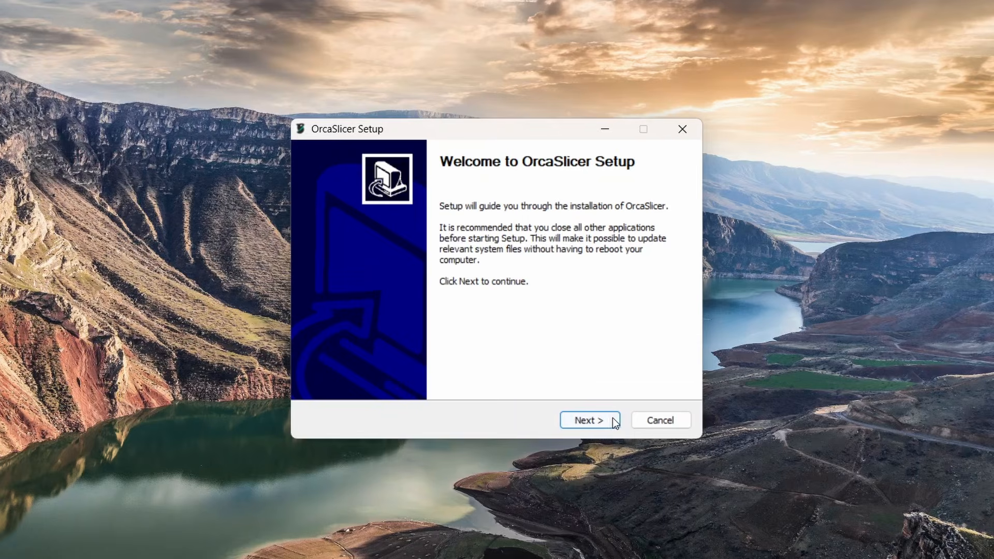
# - Install OrcaSlicer by going through its setup with the default options
pyautogui.click(590, 420)
pyautogui.click(589, 420)
pyautogui.click(589, 420)
pyautogui.click(590, 420)
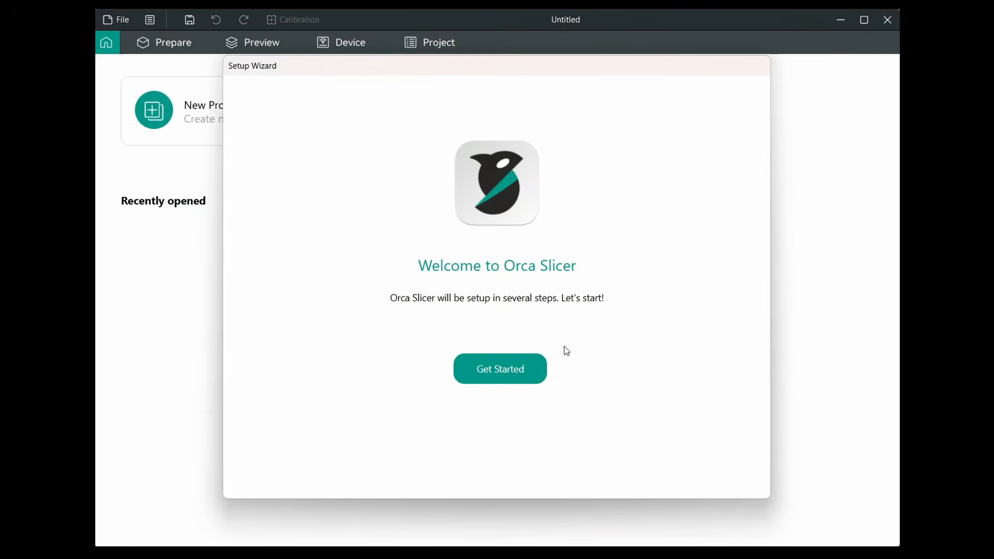
# - Start the Orca Slicer setup wizard and choose Europe as the login region
pyautogui.click(520, 369)
pyautogui.click(516, 337)
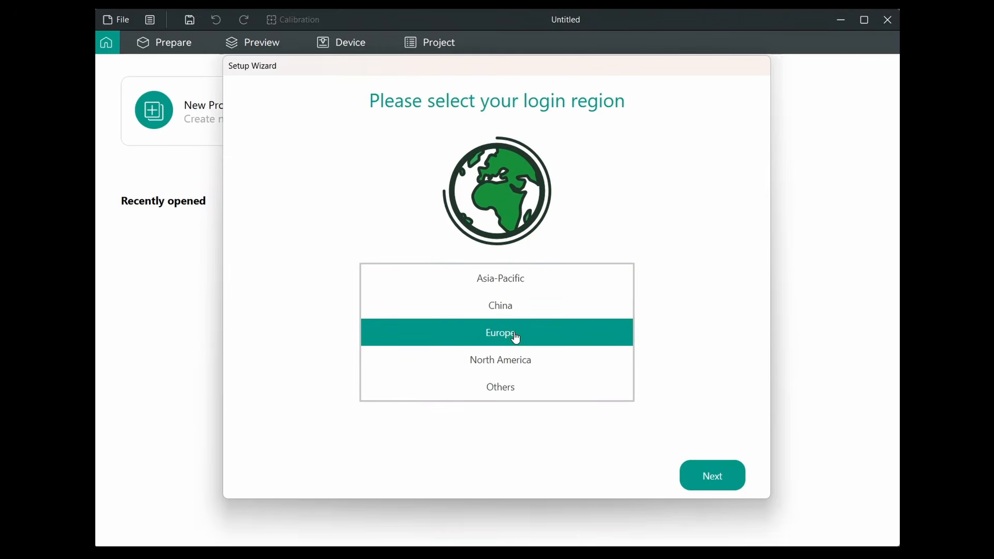
pyautogui.click(709, 475)
# - Choose the Qidi X-Plus 4 with the 0.4 mm nozzle as printer and go through the filament selection
pyautogui.moveTo(767, 154); pyautogui.dragTo(765, 346)
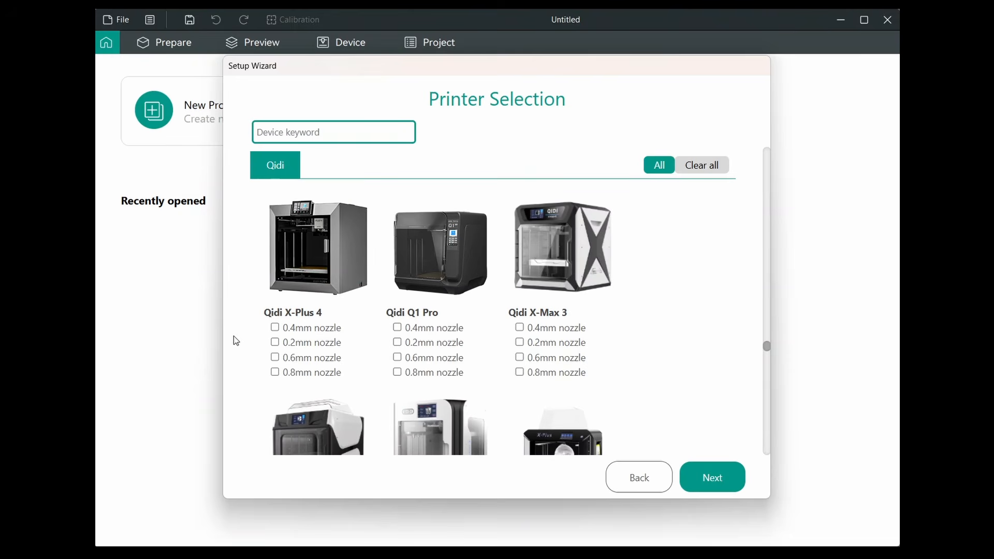
pyautogui.click(705, 484)
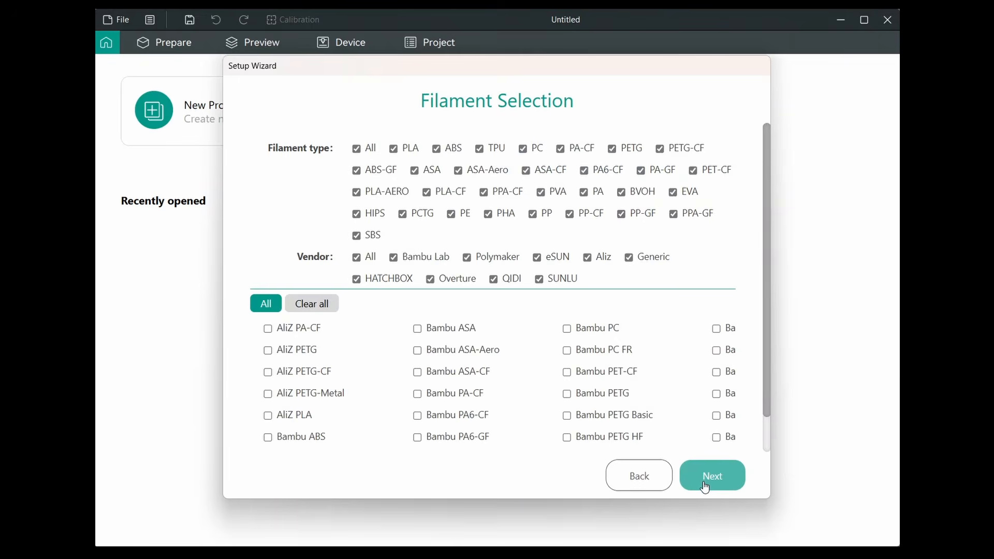
pyautogui.moveTo(768, 312); pyautogui.dragTo(768, 344)
pyautogui.moveTo(291, 439); pyautogui.dragTo(445, 428)
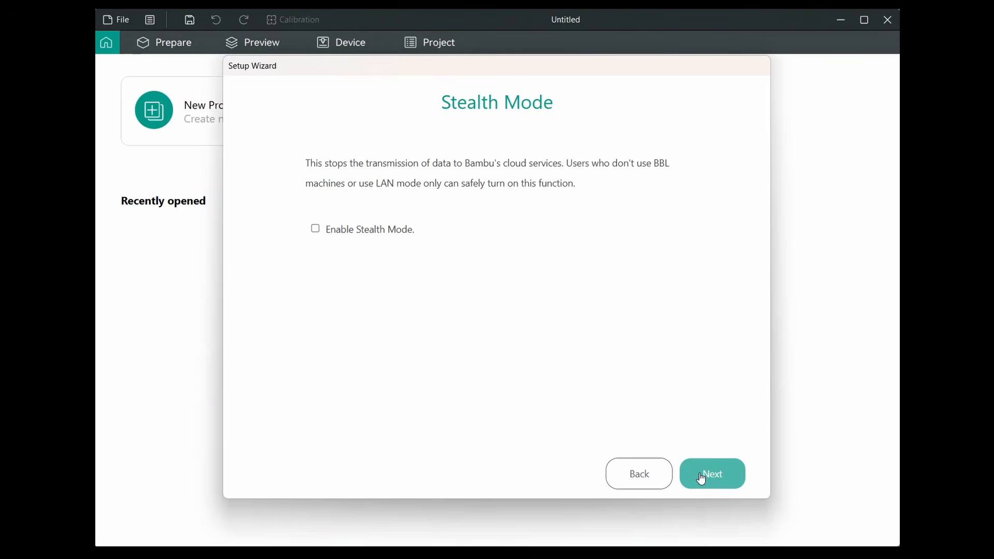
# - Leave Stealth Mode off, finish the setup wizard and cancel the Bambu Network plug-in download
pyautogui.click(703, 481)
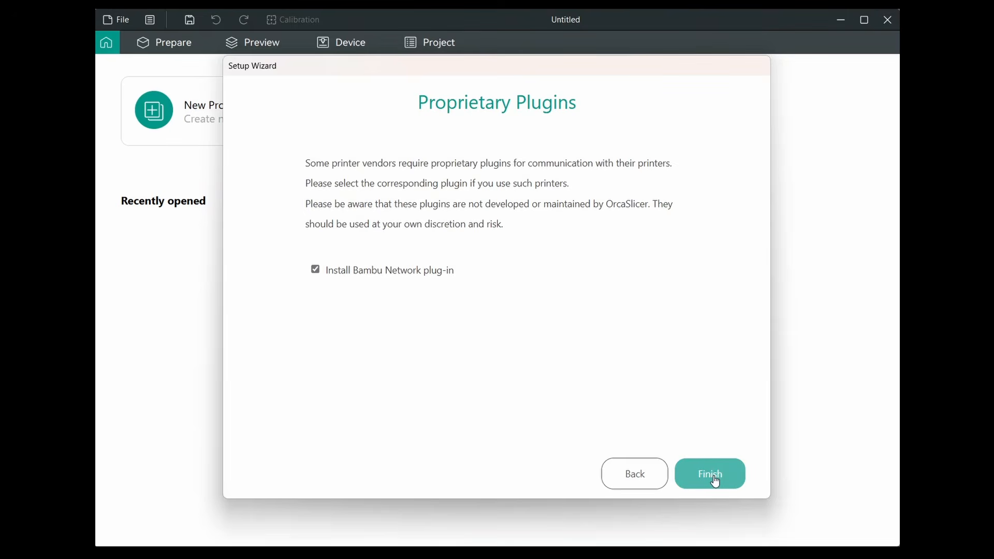
pyautogui.click(715, 477)
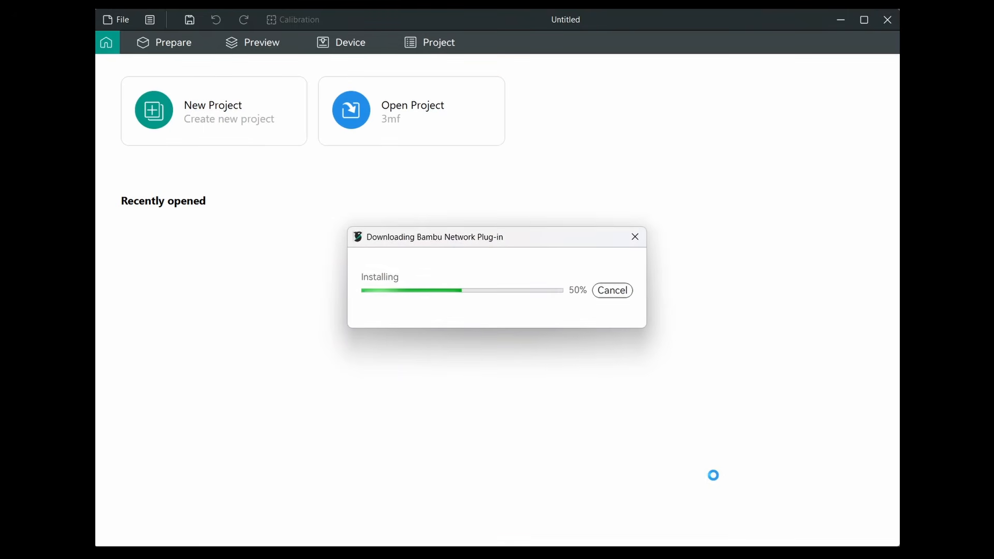
pyautogui.click(615, 291)
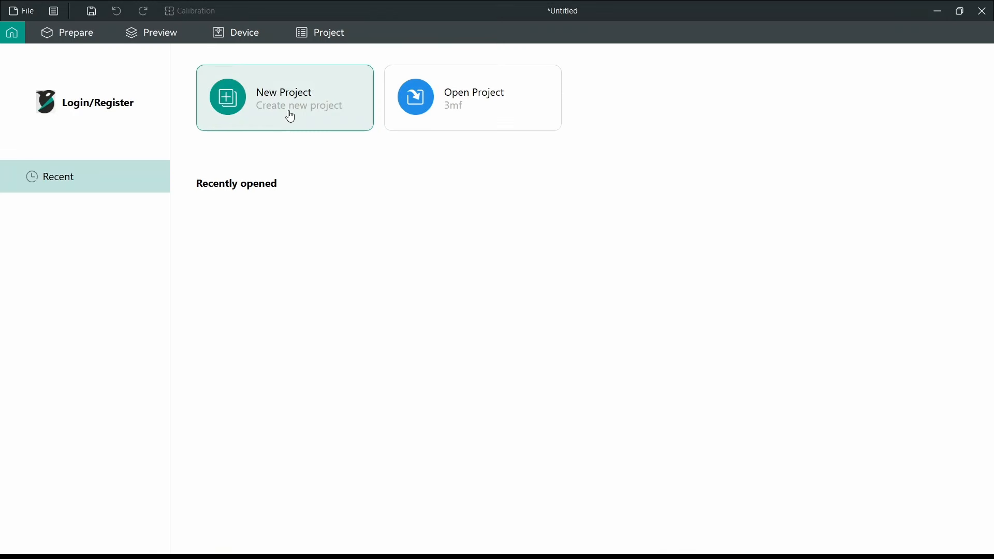
# - Create a new project
pyautogui.click(291, 117)
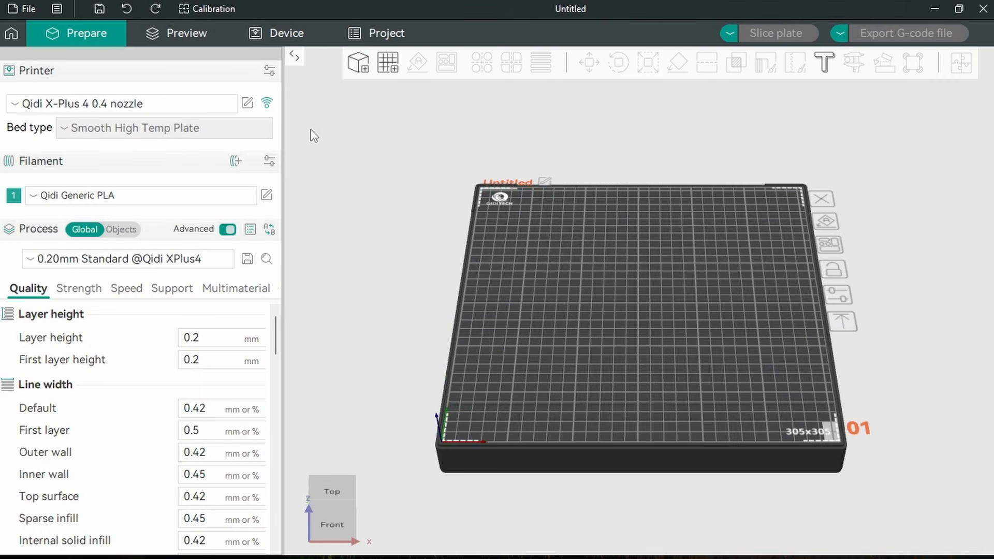
# - Examine the empty build plate from different angles and distances
pyautogui.moveTo(373, 374)
pyautogui.mouseDown()
pyautogui.moveTo(356, 350)
pyautogui.moveTo(343, 382)
pyautogui.moveTo(372, 402)
pyautogui.moveTo(407, 381)
pyautogui.moveTo(406, 357)
pyautogui.moveTo(377, 375)
pyautogui.mouseUp()
pyautogui.moveTo(383, 368)
pyautogui.mouseDown(button='middle')
pyautogui.moveTo(507, 365)
pyautogui.moveTo(252, 360)
pyautogui.moveTo(407, 359)
pyautogui.moveTo(376, 352)
pyautogui.moveTo(377, 375)
pyautogui.mouseUp(button='middle')
pyautogui.moveTo(378, 381); pyautogui.dragTo(372, 359)
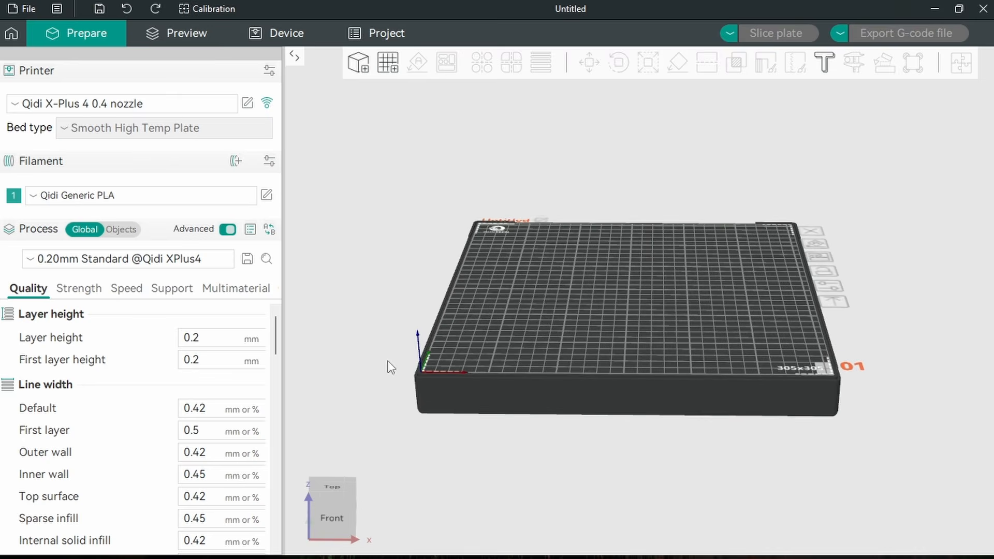
pyautogui.scroll(2, 612, 272)
pyautogui.scroll(1, 612, 271)
pyautogui.scroll(-3, 612, 271)
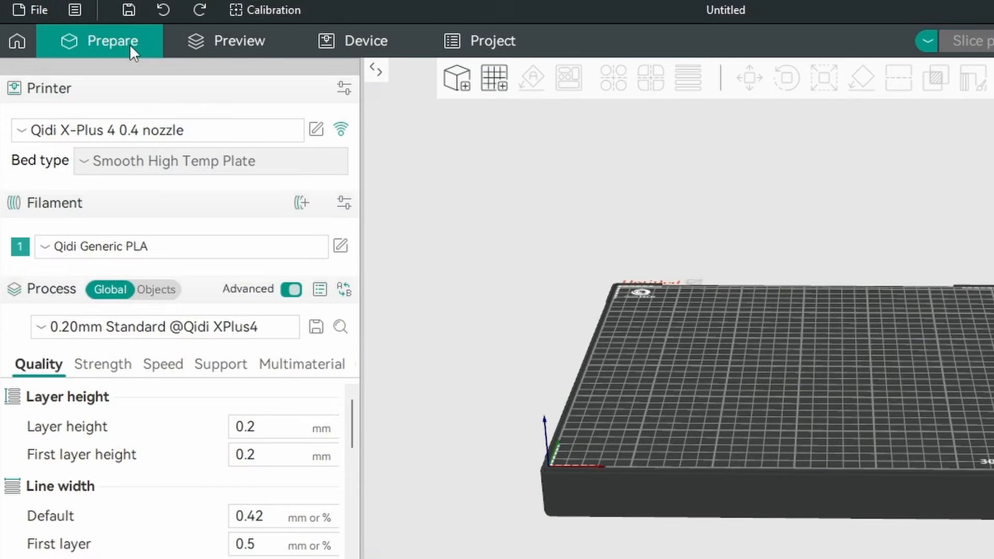
# - Look through the Preview and Device workspaces and return to Prepare
pyautogui.click(217, 42)
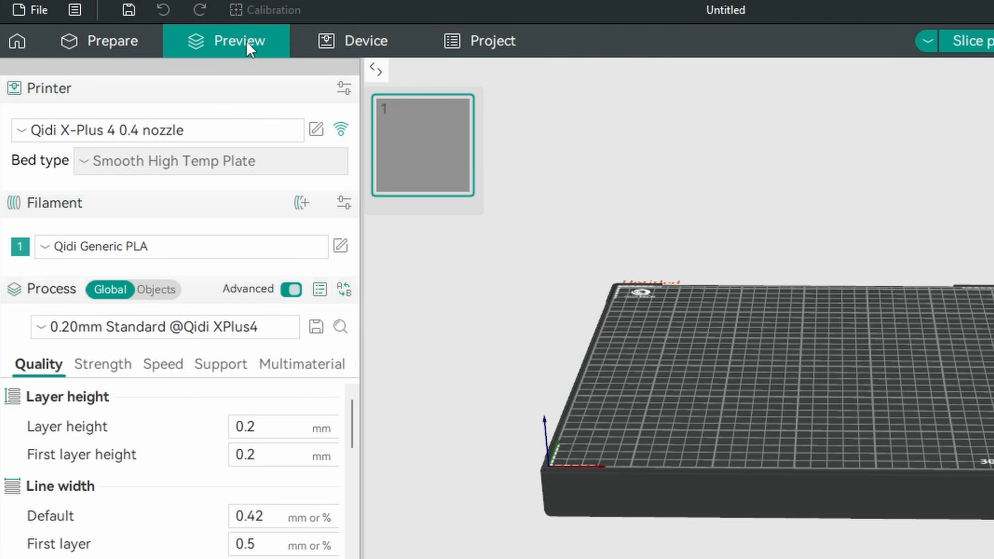
pyautogui.click(354, 36)
pyautogui.click(90, 32)
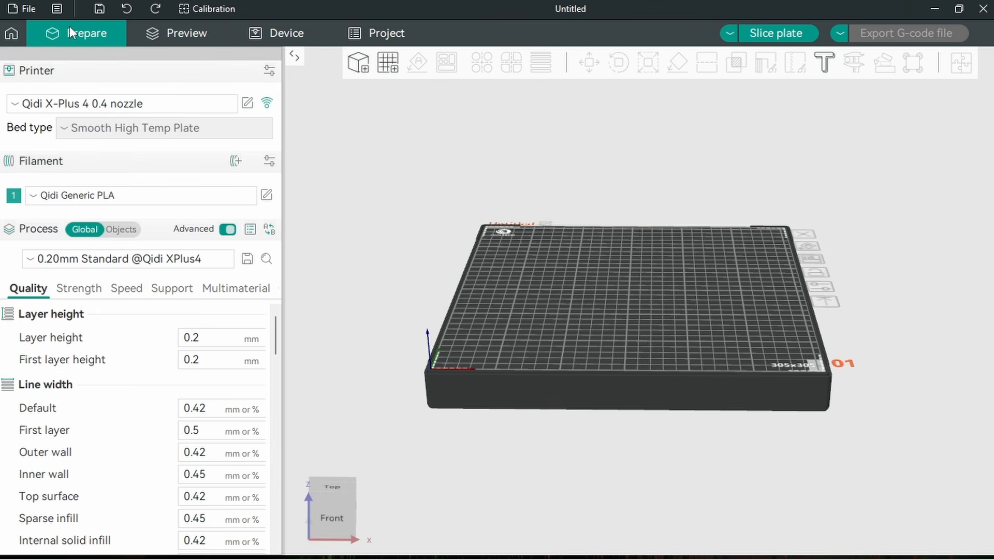
# - Import the HMBookHolder.stl model onto the build plate
pyautogui.click(365, 69)
pyautogui.doubleClick(171, 111)
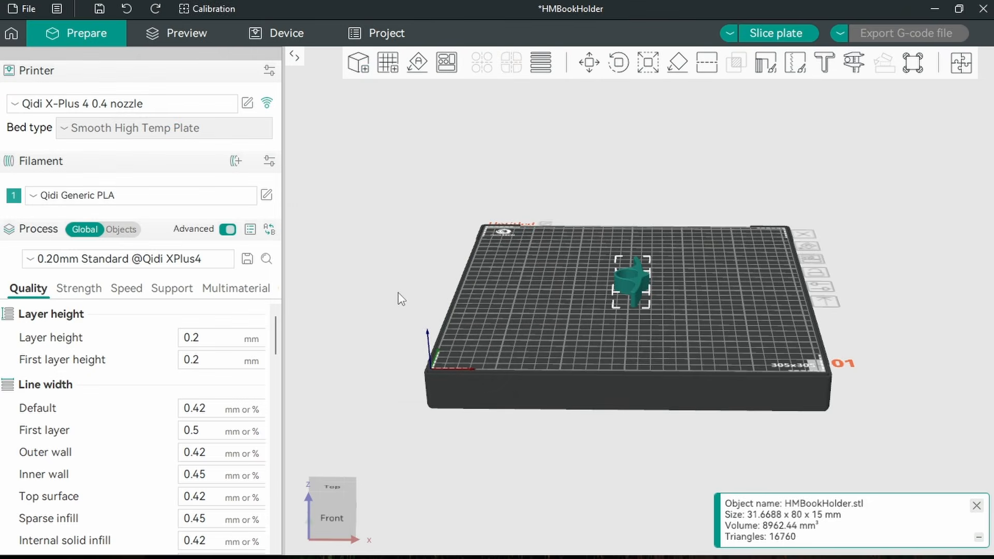
pyautogui.scroll(5, 650, 258)
pyautogui.moveTo(647, 322)
pyautogui.mouseDown()
pyautogui.moveTo(664, 340)
pyautogui.moveTo(646, 332)
pyautogui.moveTo(651, 326)
pyautogui.mouseUp()
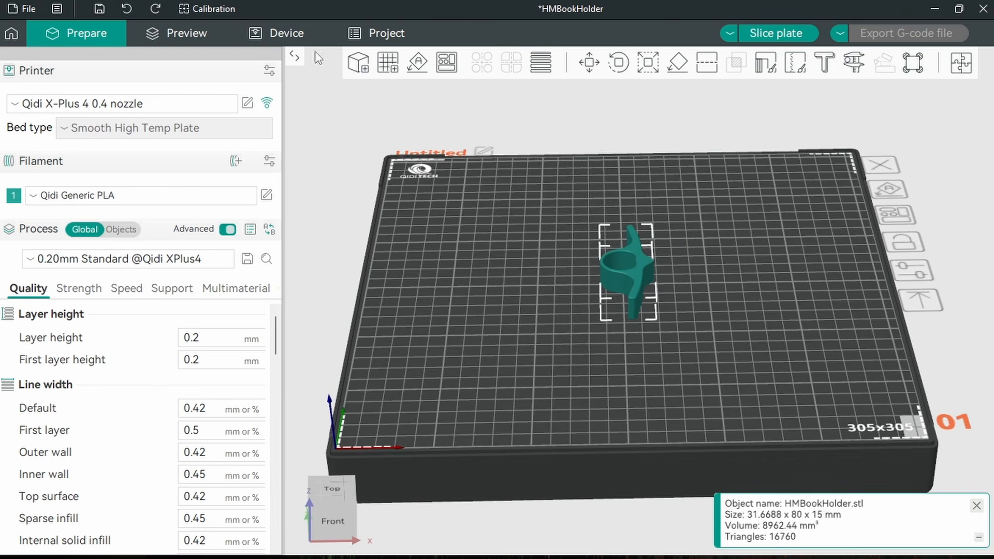
# - Slice the book holder for preview and inspect its inner layers before restoring the full layer range
pyautogui.click(192, 37)
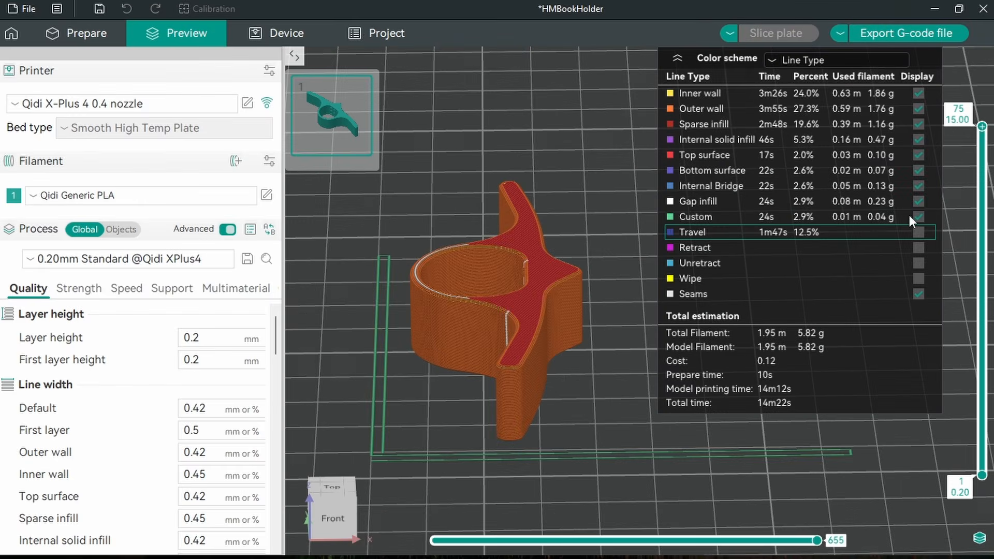
pyautogui.moveTo(982, 129); pyautogui.dragTo(982, 279)
pyautogui.moveTo(623, 361); pyautogui.dragTo(626, 396)
pyautogui.moveTo(982, 127); pyautogui.dragTo(976, 93)
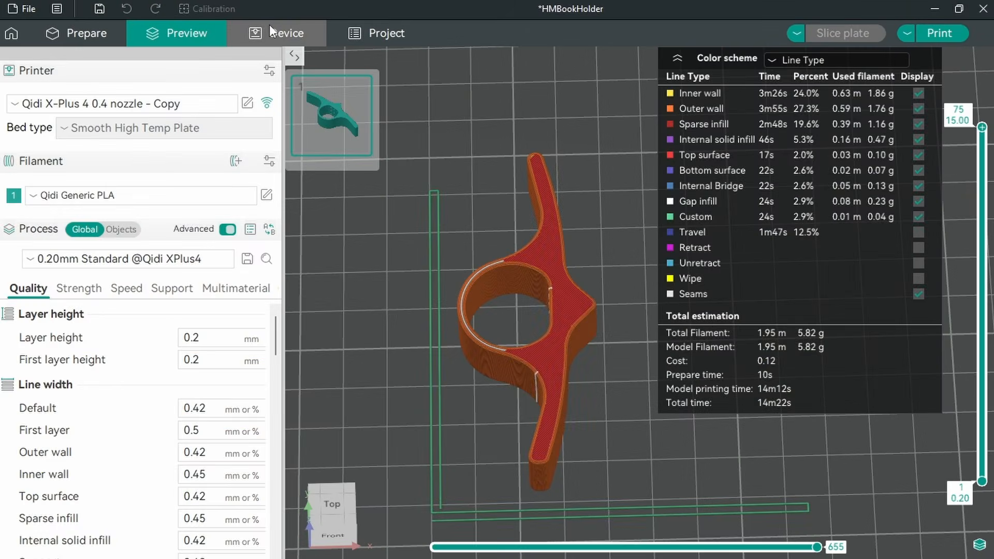
# - Examine the connected printer's fluidd page, including its camera view, thermals and console
pyautogui.click(269, 30)
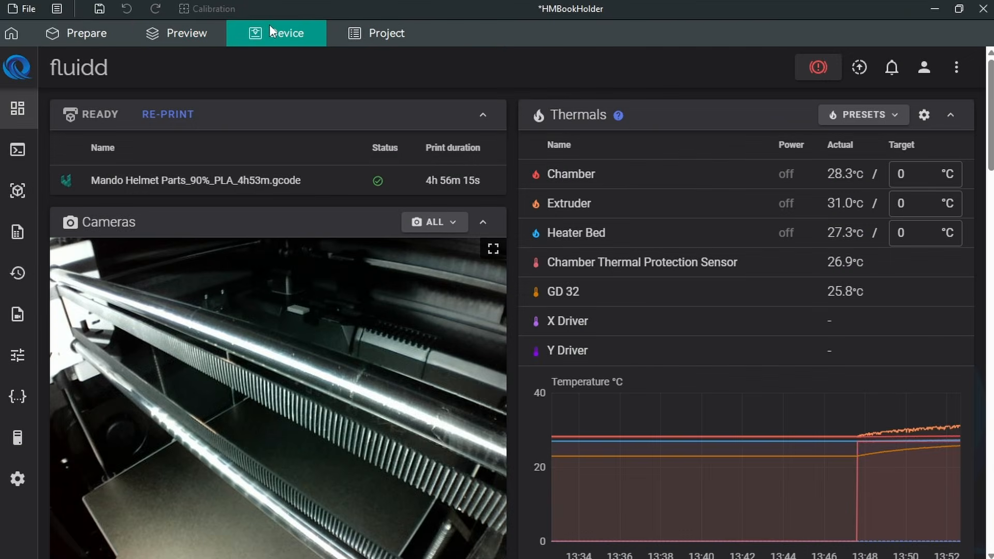
pyautogui.scroll(-6, 289, 335)
pyautogui.scroll(4, 512, 305)
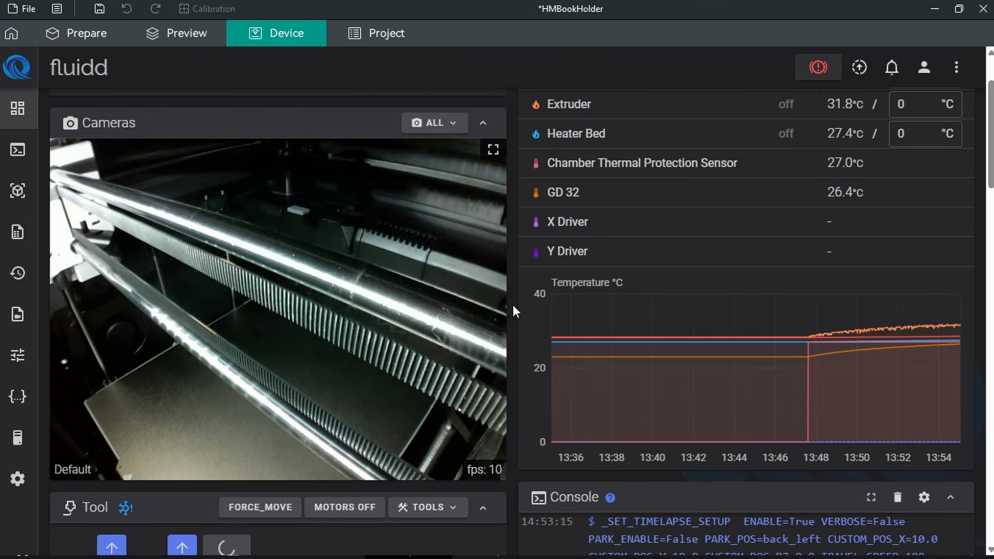